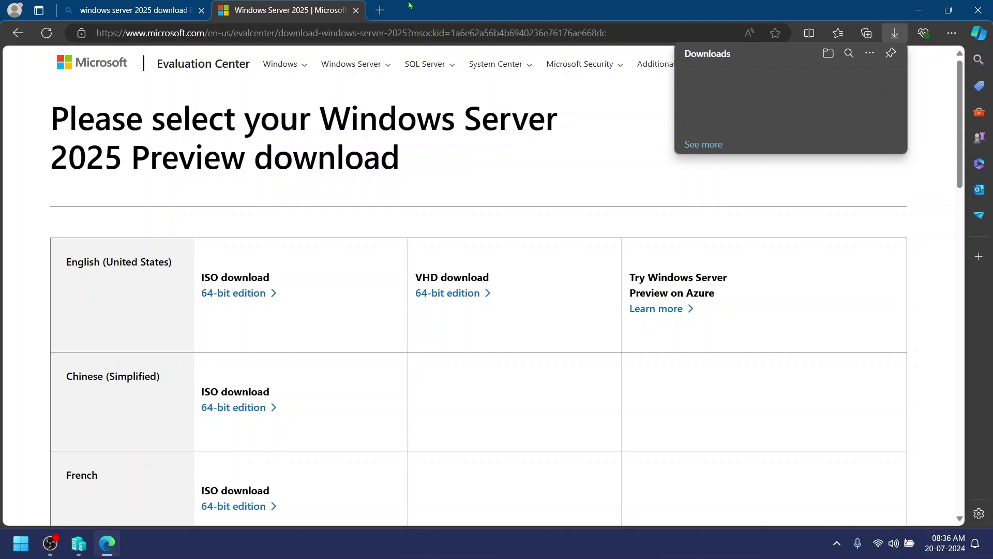
Step: Minimize Edge, leaving the Windows Server 2025 Evaluation Center page aside, to reveal the desktop
{"action": "left_click", "coordinate": [918, 10]}
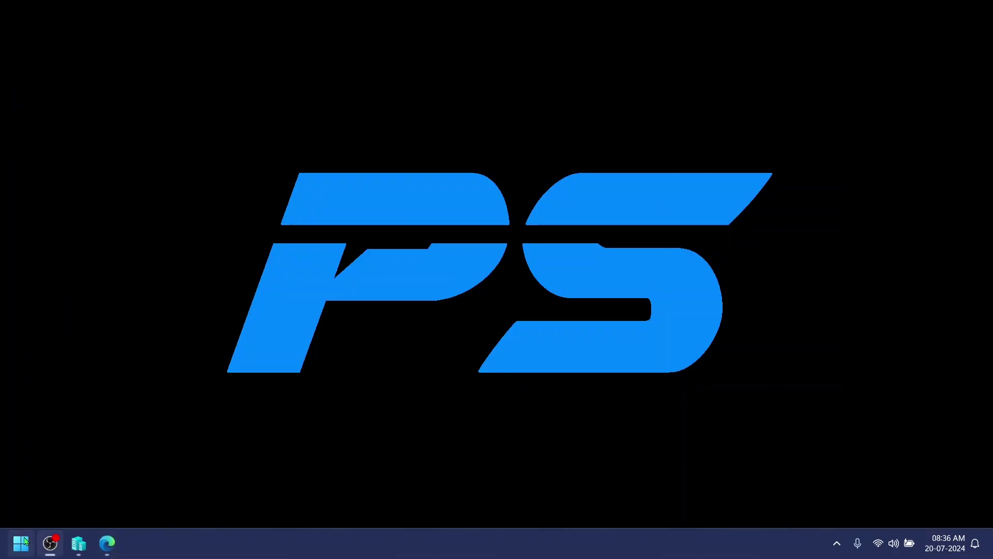
Step: Check the downloaded images in the Softwares folder by widening the Name column, then close it
{"action": "key", "text": "super+e"}
{"action": "left_click_drag", "start_coordinate": [299, 97], "coordinate": [337, 97]}
{"action": "key", "text": "alt+F4"}
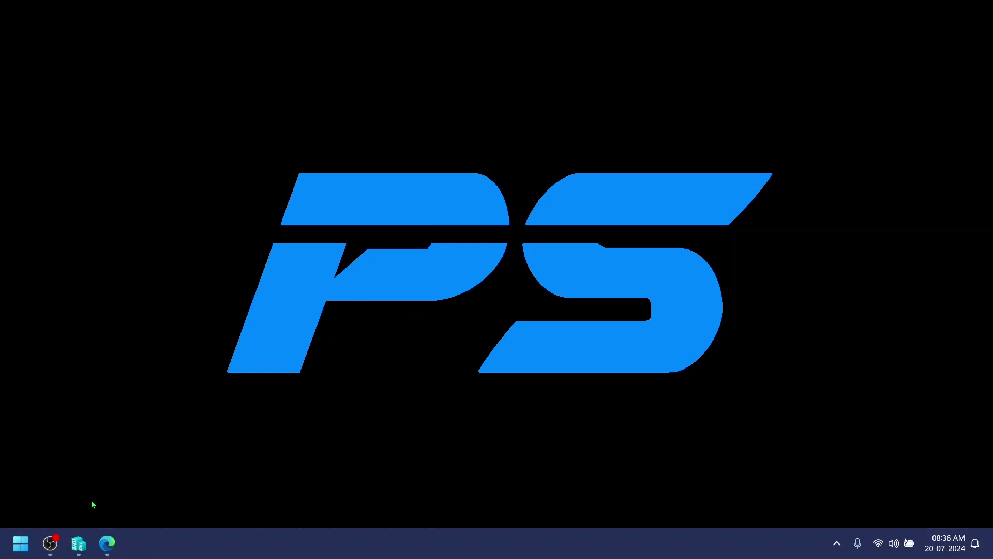
Step: Bring up Hyper-V Manager, deselect Windows 10, and show the New options in Actions
{"action": "left_click", "coordinate": [78, 541]}
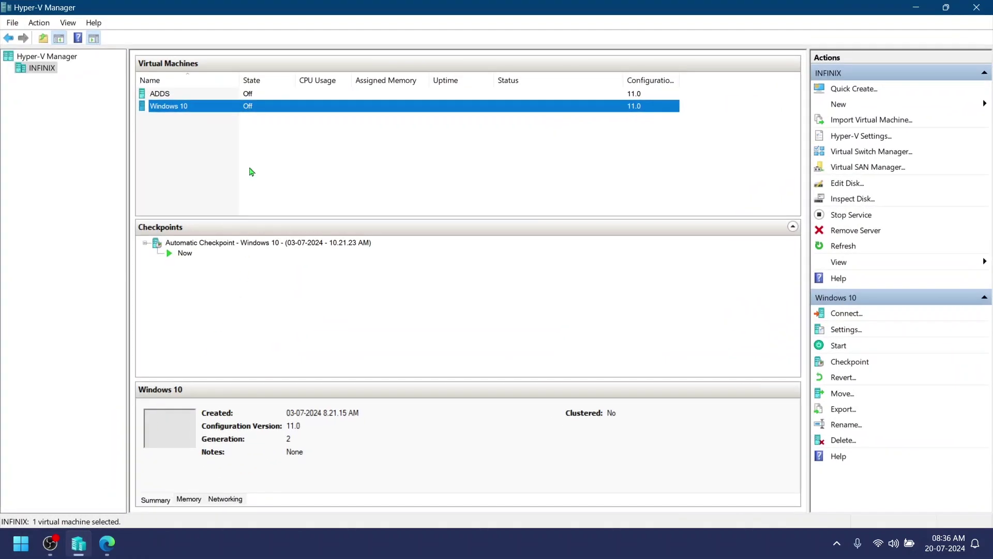
{"action": "left_click", "coordinate": [388, 200]}
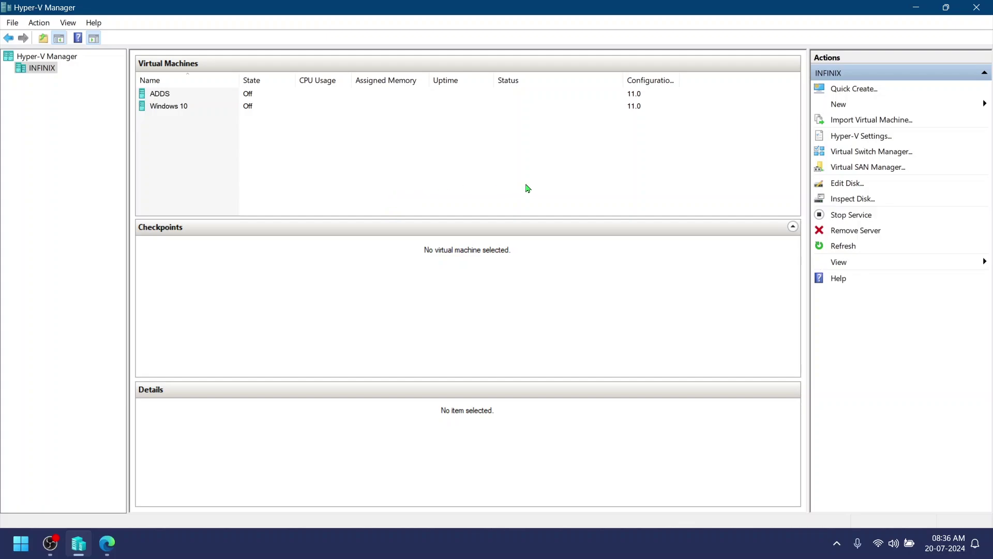
{"action": "left_click", "coordinate": [843, 107]}
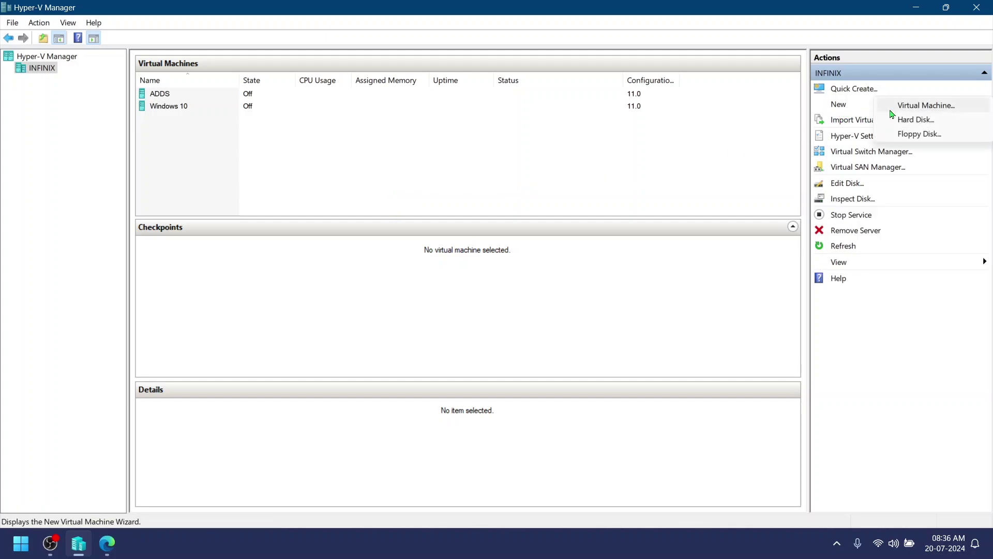
Step: Start a new virtual machine named WinServer2025 as Generation 2
{"action": "left_click", "coordinate": [915, 111]}
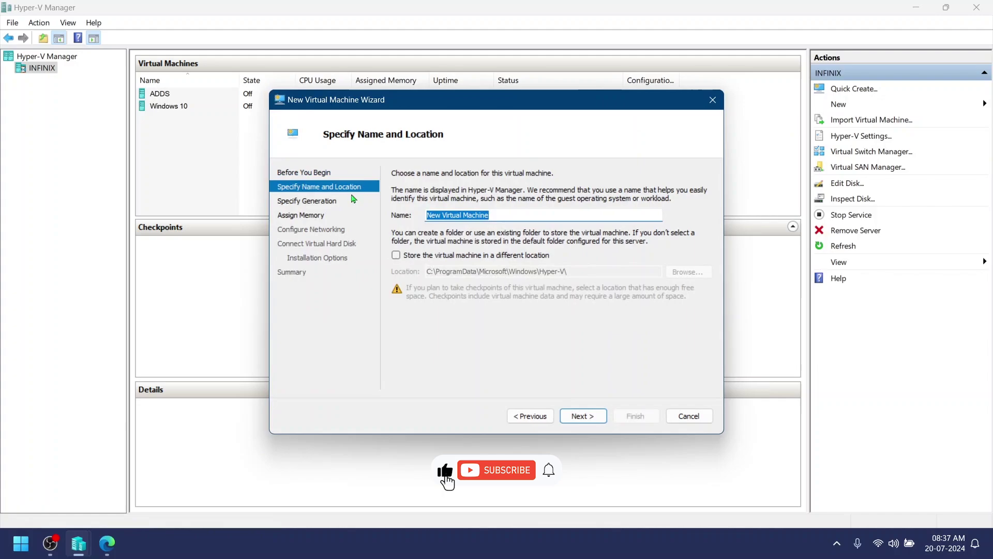
{"action": "type", "text": "Win"}
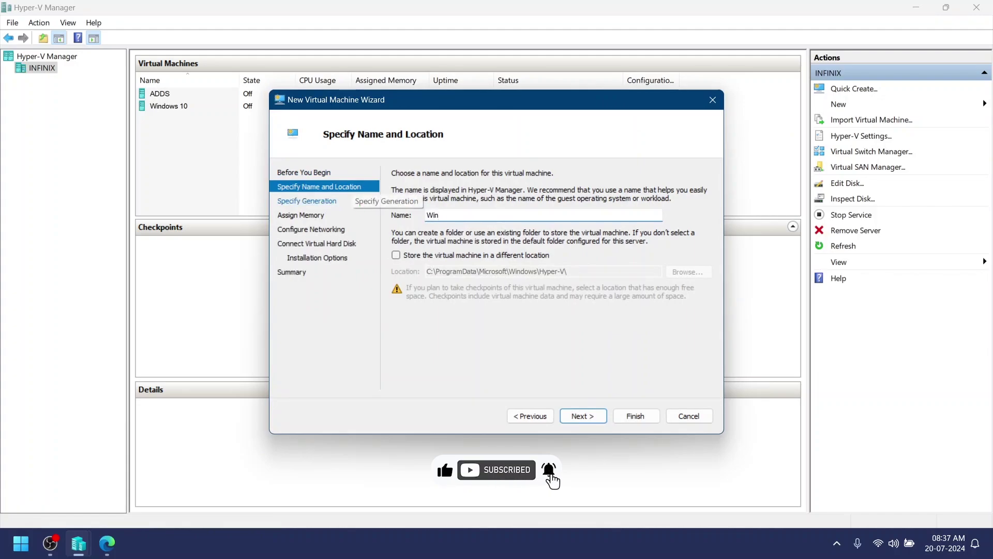
{"action": "type", "text": "Server"}
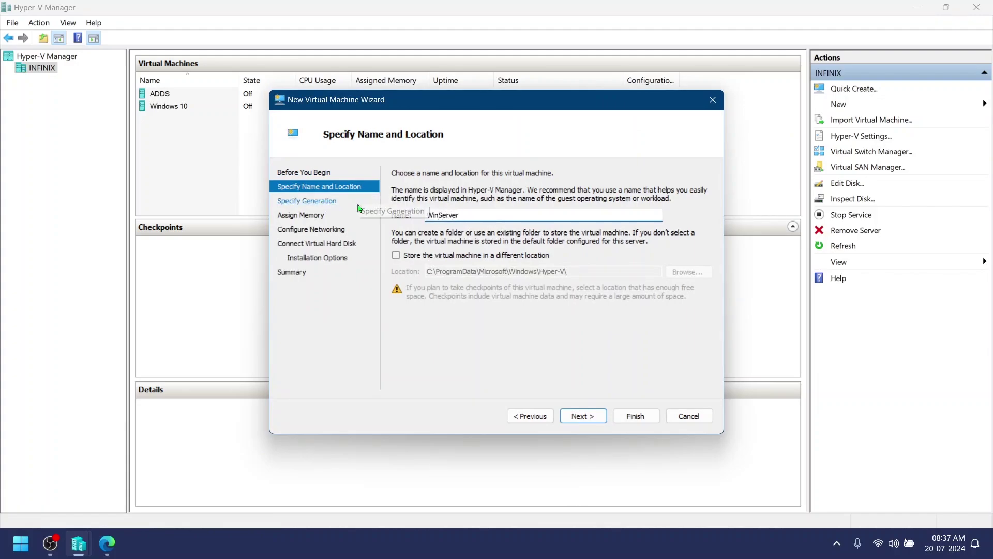
{"action": "type", "text": "2025"}
{"action": "left_click", "coordinate": [602, 416]}
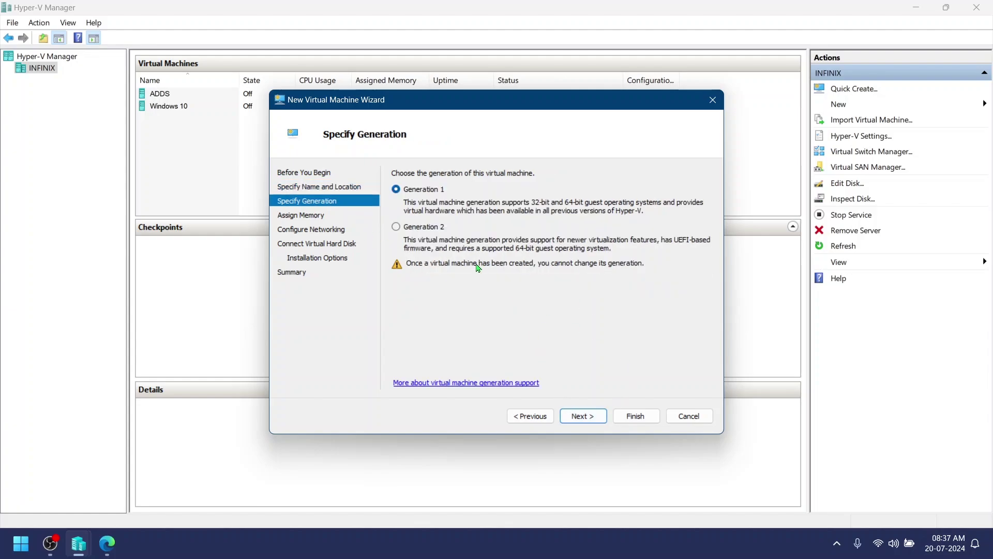
{"action": "left_click", "coordinate": [435, 229]}
{"action": "left_click", "coordinate": [582, 415]}
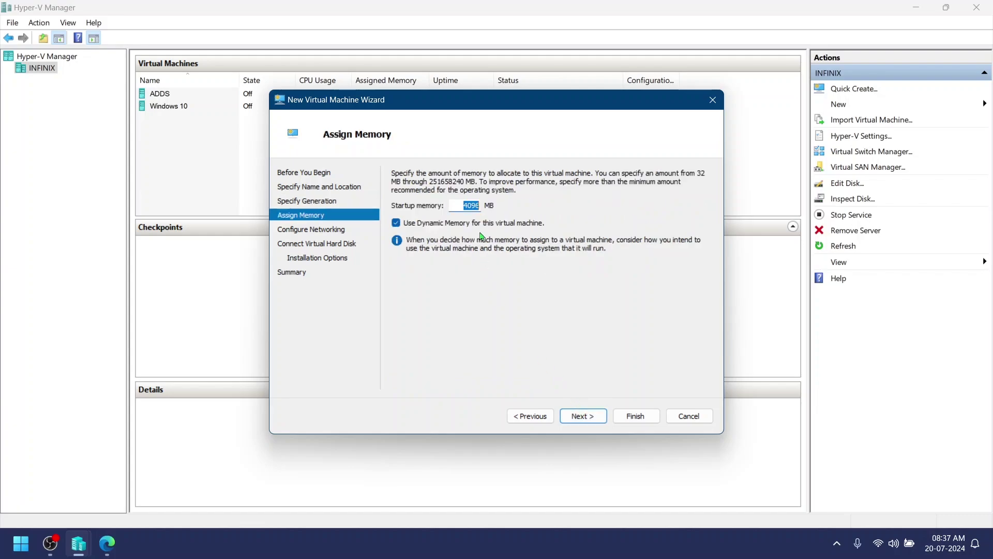
Step: Give it 2048 MB static memory with Dynamic Memory off and connect it to External
{"action": "type", "text": "2048"}
{"action": "key", "text": "Tab"}
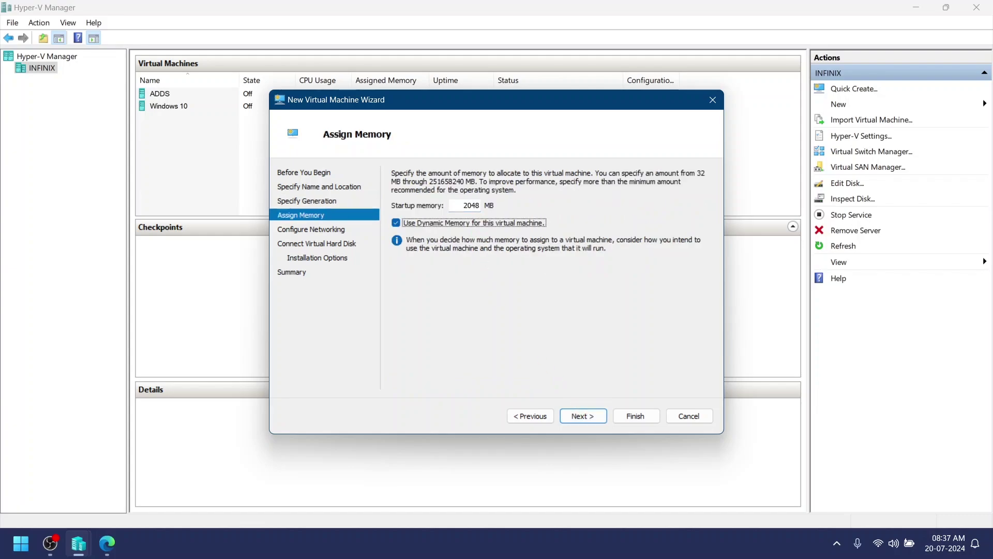
{"action": "key", "text": "space"}
{"action": "left_click", "coordinate": [594, 417]}
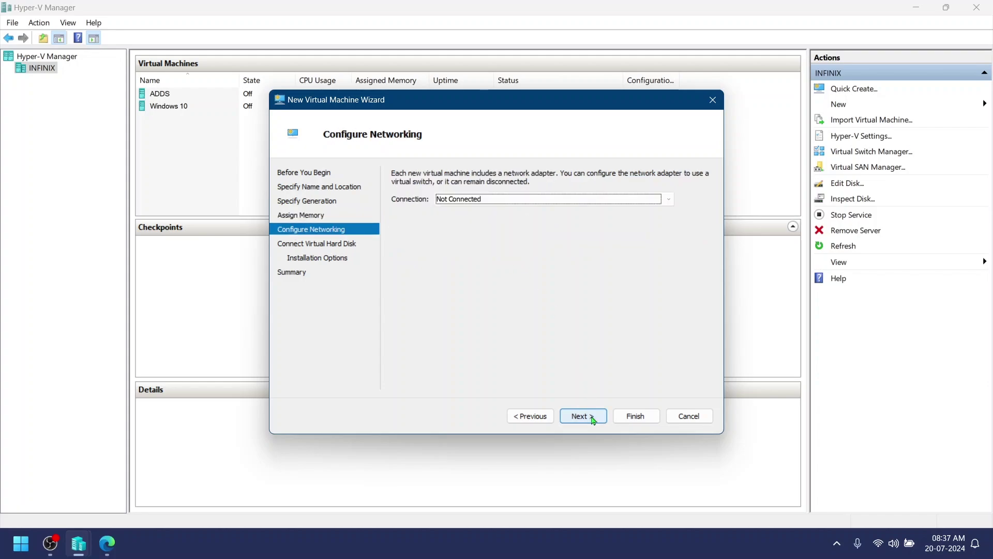
{"action": "left_click", "coordinate": [530, 206]}
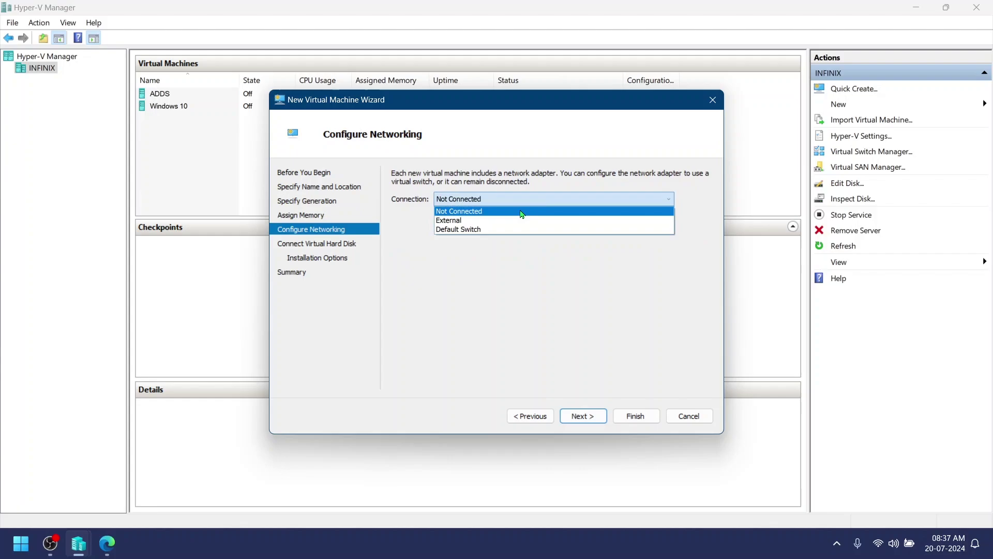
{"action": "left_click", "coordinate": [513, 220]}
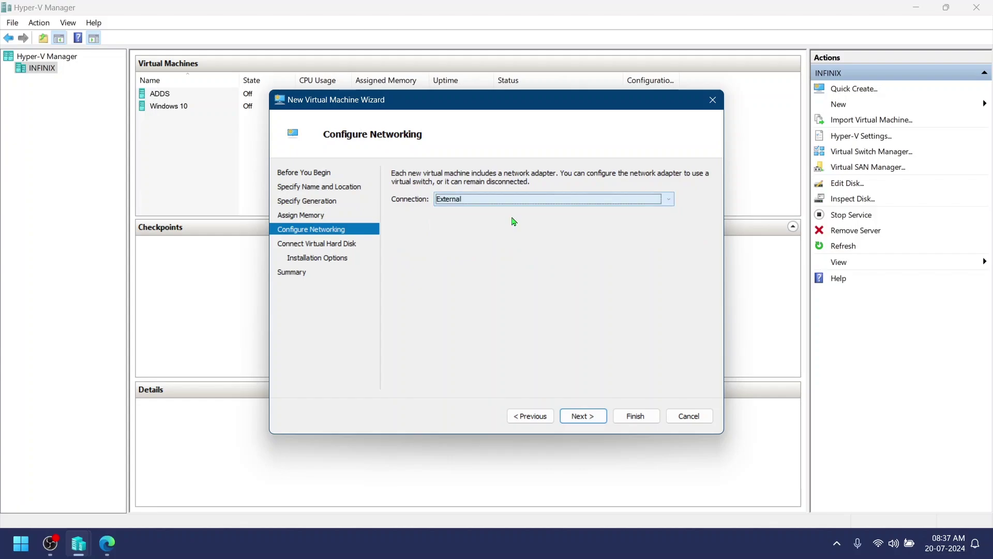
{"action": "left_click", "coordinate": [587, 416]}
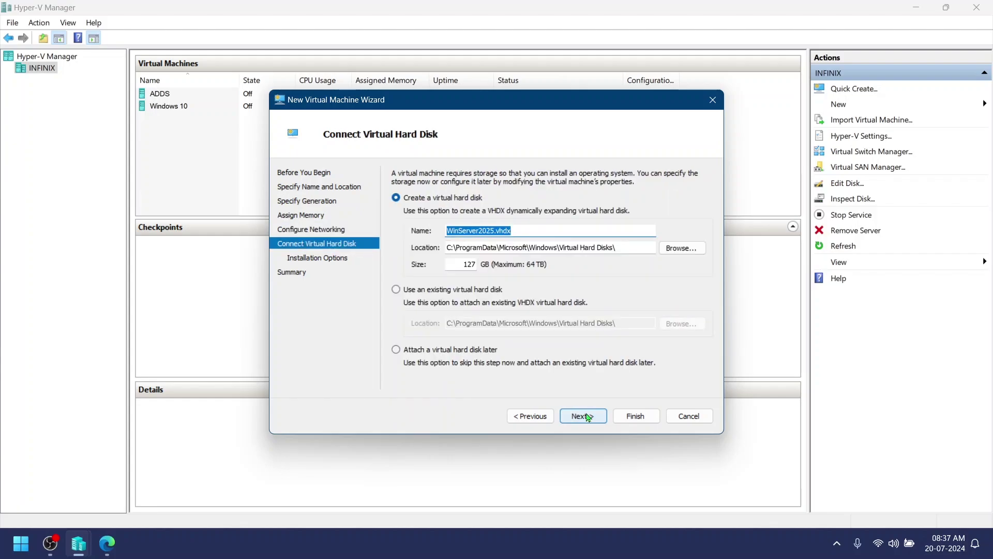
Step: Keep the default 127 GB disk, boot from the Windows Server 2025 Evaluation ISO, and finish
{"action": "left_click", "coordinate": [588, 417]}
{"action": "left_click", "coordinate": [488, 220]}
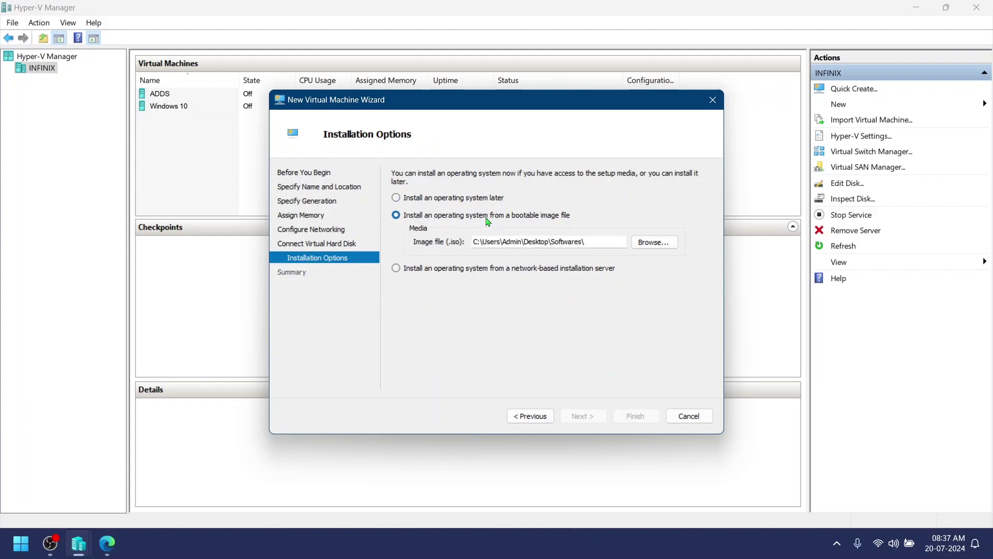
{"action": "left_click", "coordinate": [653, 242]}
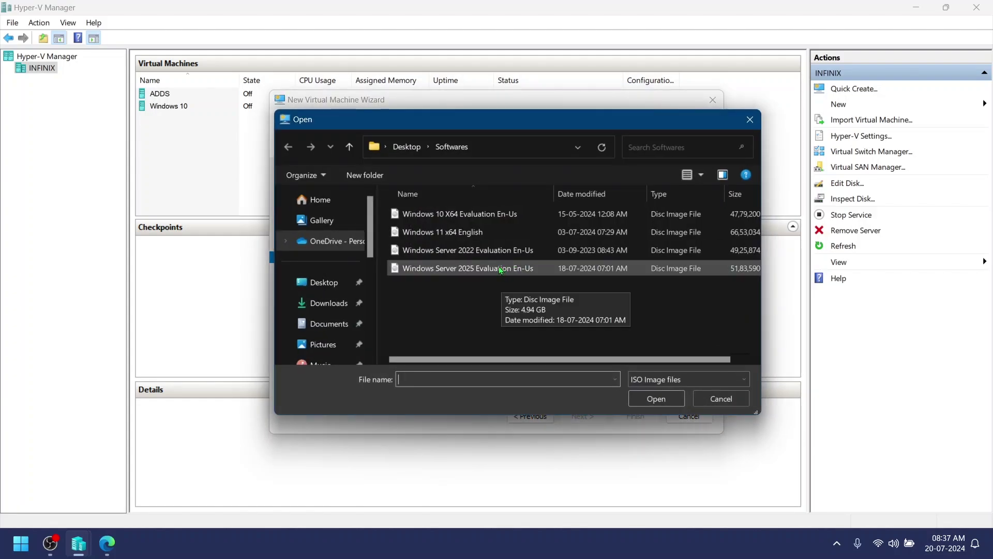
{"action": "double_click", "coordinate": [499, 268]}
{"action": "left_click", "coordinate": [594, 416]}
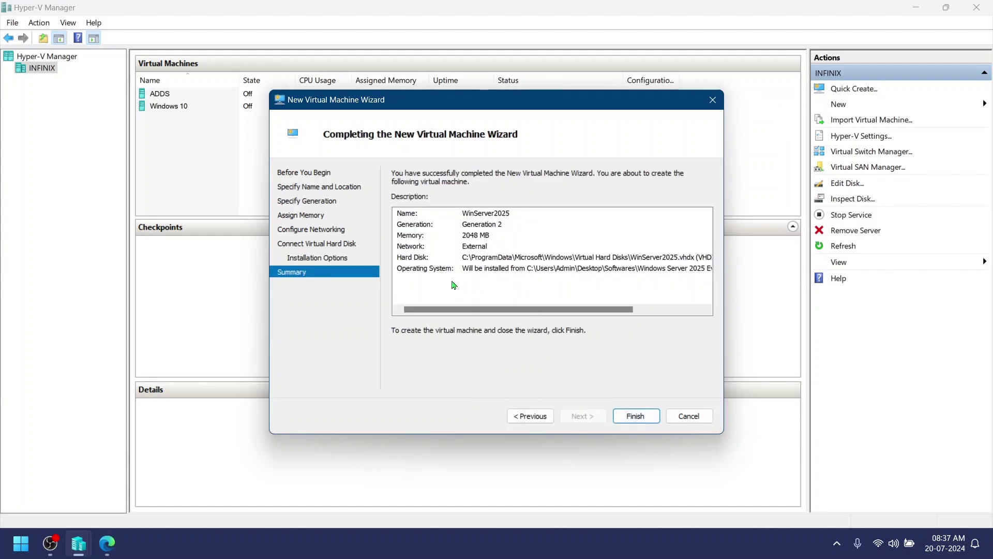
{"action": "left_click", "coordinate": [635, 416]}
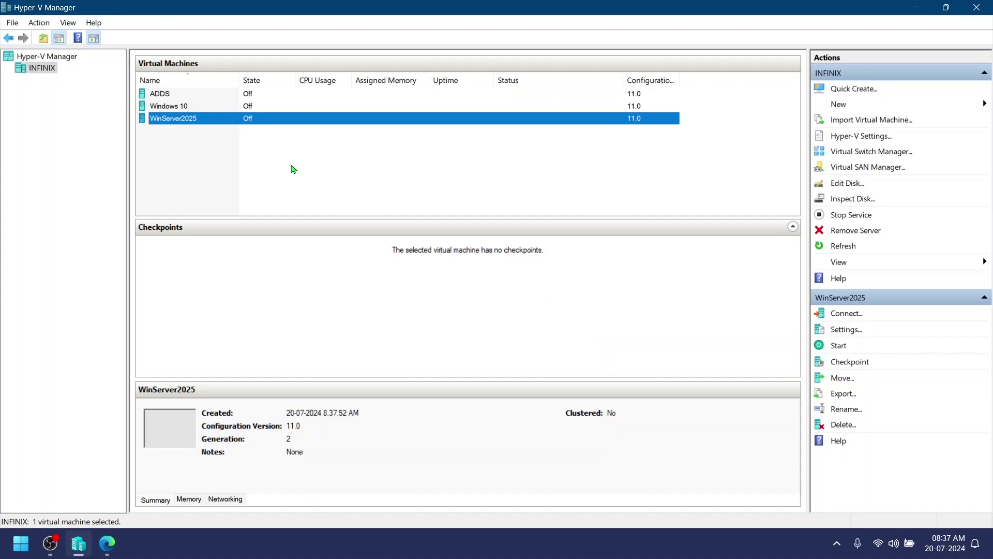
Step: Connect to WinServer2025 and power it on from the console window
{"action": "right_click", "coordinate": [215, 118]}
{"action": "left_click", "coordinate": [222, 125]}
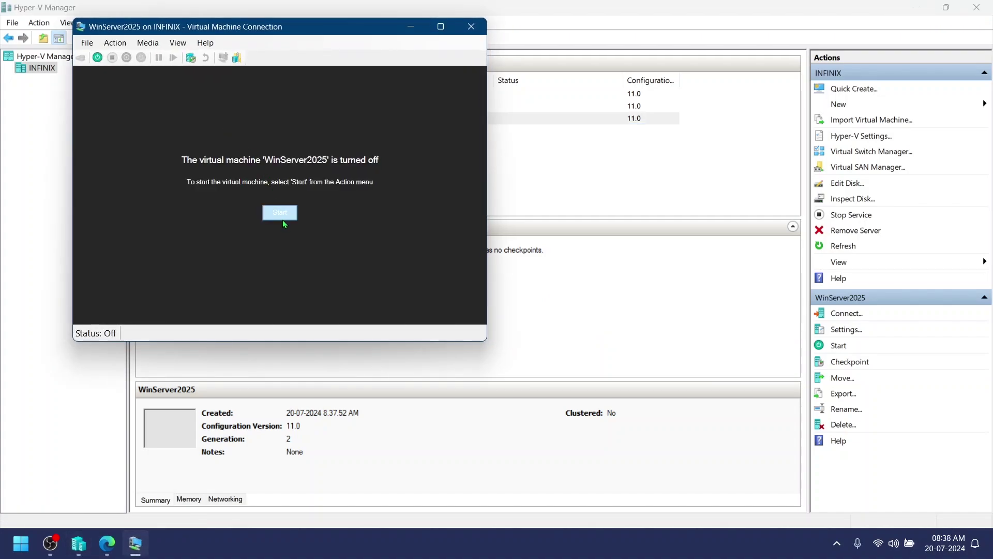
{"action": "left_click", "coordinate": [281, 217]}
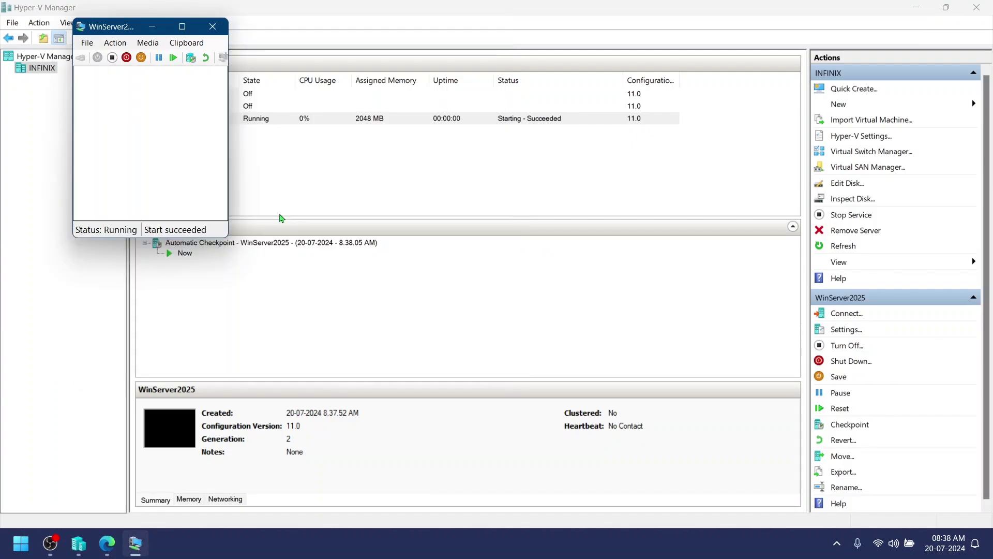
Step: Boot from DVD, keep English (United States) install language, and set time format to English (India)
{"action": "key", "text": "Return"}
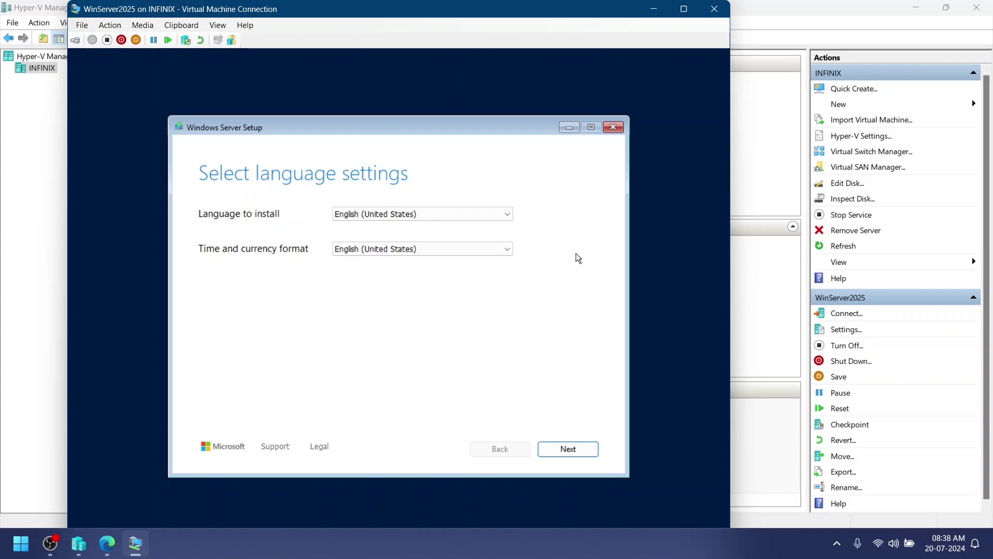
{"action": "left_click", "coordinate": [506, 216]}
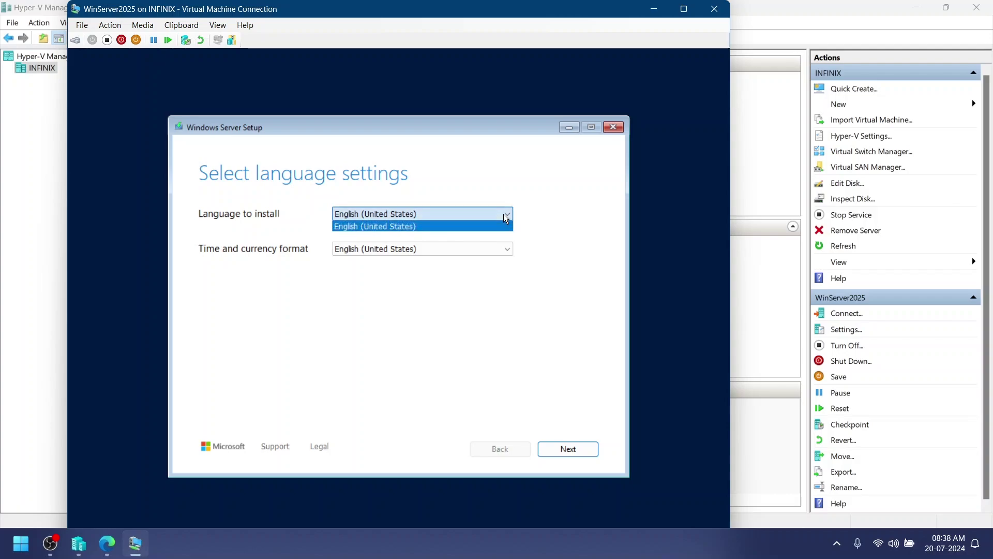
{"action": "left_click", "coordinate": [365, 231]}
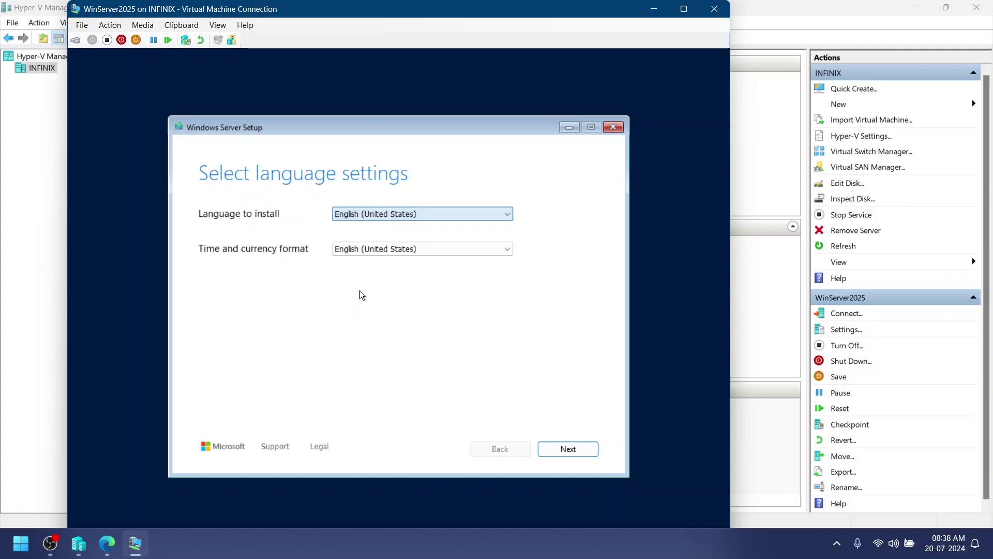
{"action": "left_click", "coordinate": [507, 249]}
{"action": "left_click_drag", "start_coordinate": [510, 367], "coordinate": [507, 330]}
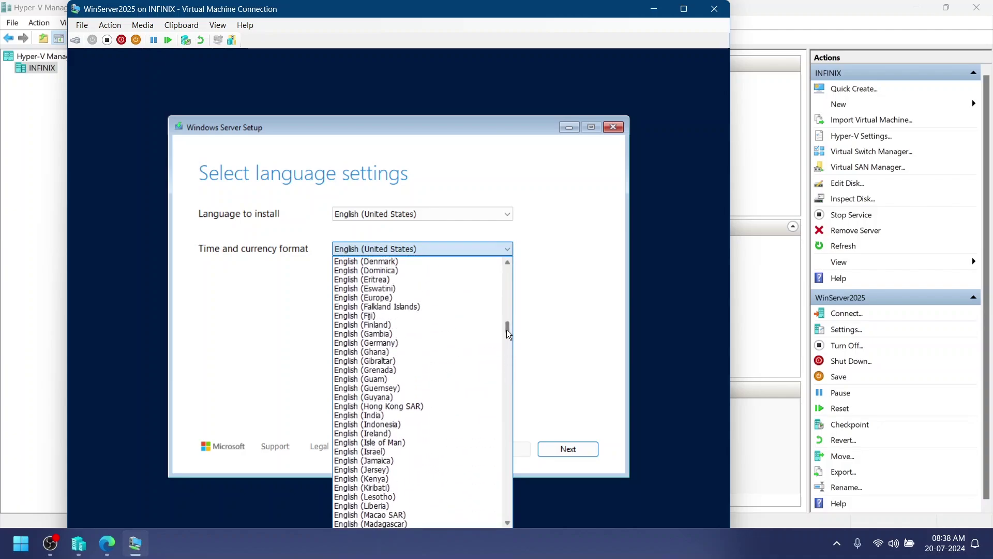
{"action": "left_click", "coordinate": [413, 415]}
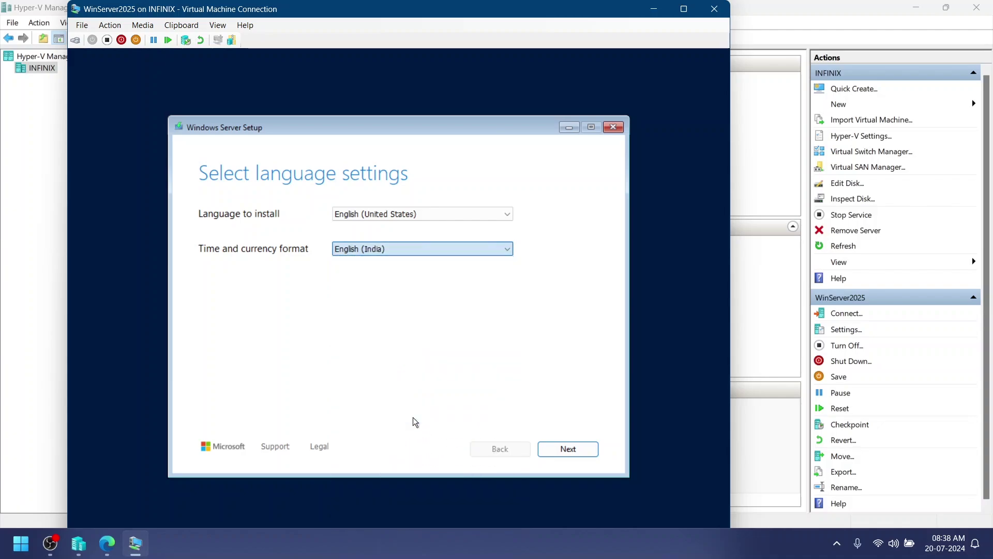
Step: Keep the English (India) keyboard, choose Install Windows Server, and acknowledge all data will be deleted
{"action": "left_click", "coordinate": [571, 449]}
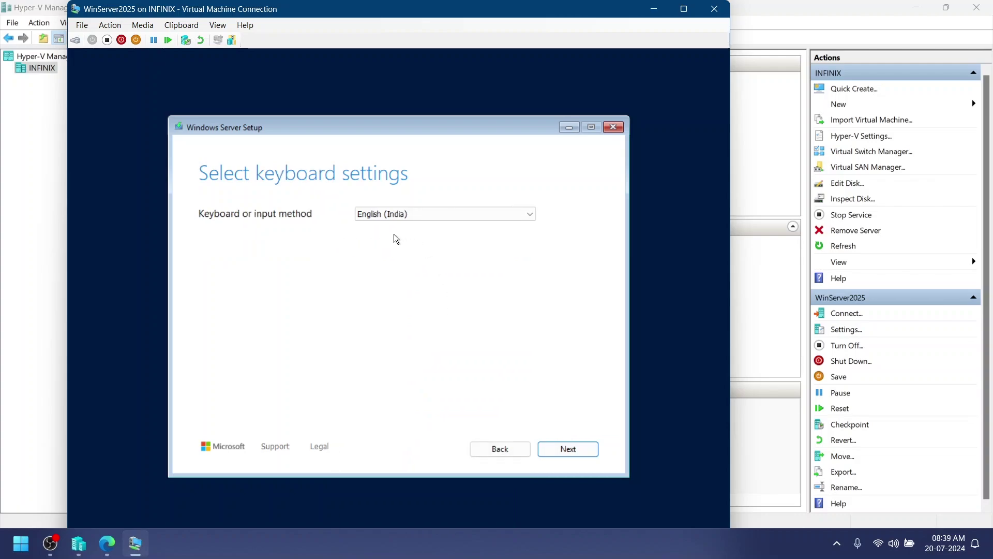
{"action": "left_click", "coordinate": [575, 455]}
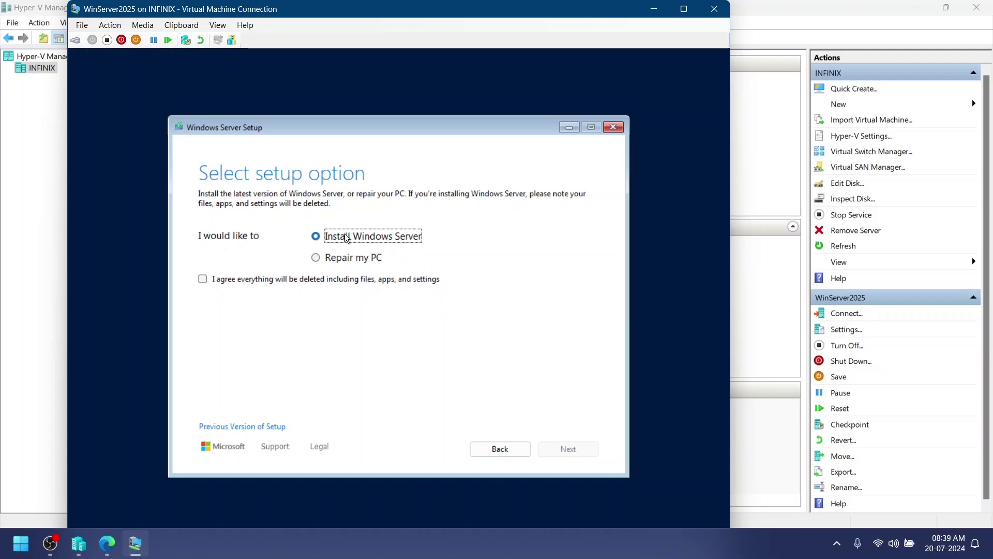
{"action": "left_click", "coordinate": [202, 279]}
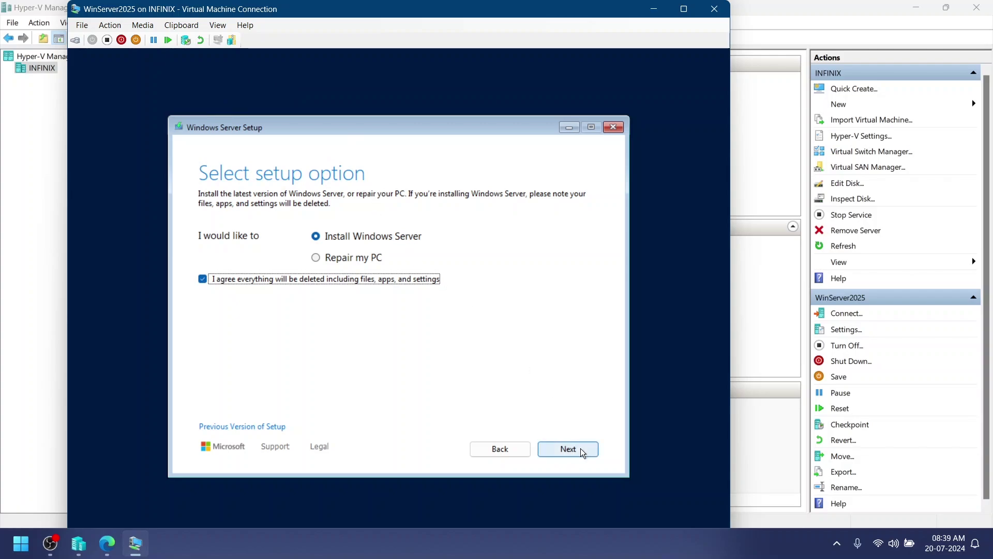
{"action": "left_click", "coordinate": [580, 448]}
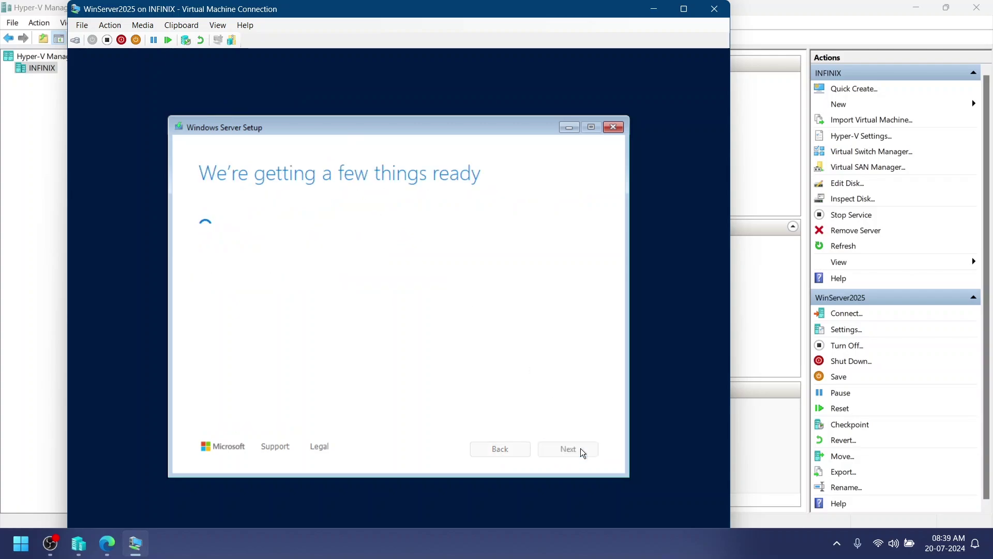
Step: Select Windows Server 2025 Standard Evaluation (Desktop Experience) and accept the license terms
{"action": "left_click", "coordinate": [337, 260]}
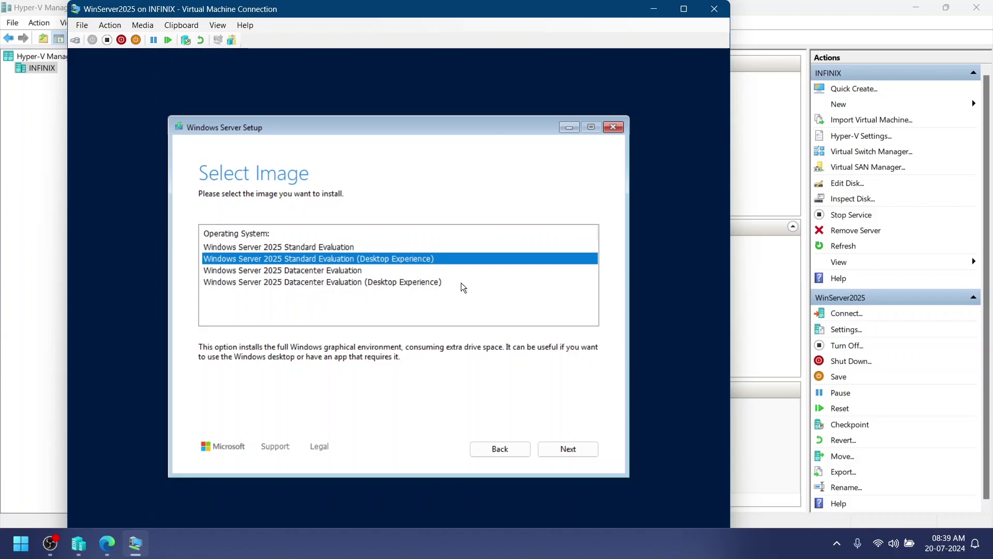
{"action": "left_click", "coordinate": [567, 448]}
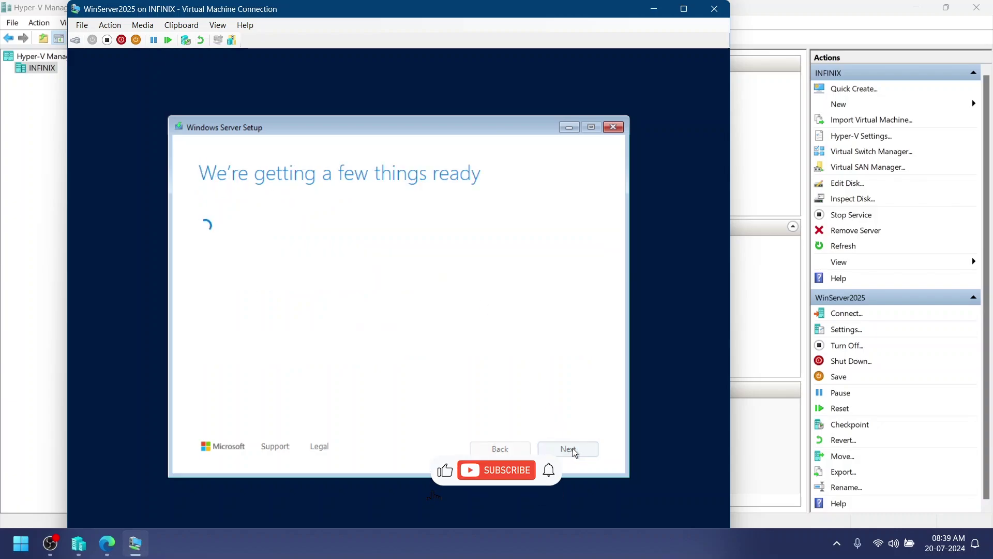
{"action": "scroll", "coordinate": [471, 319], "scroll_direction": "down", "scroll_amount": 10}
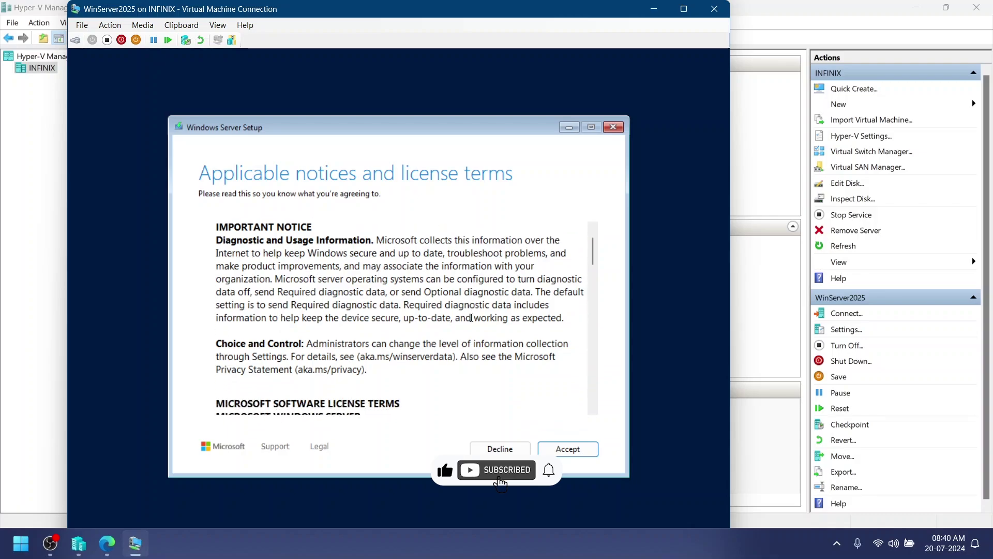
{"action": "left_click", "coordinate": [568, 448]}
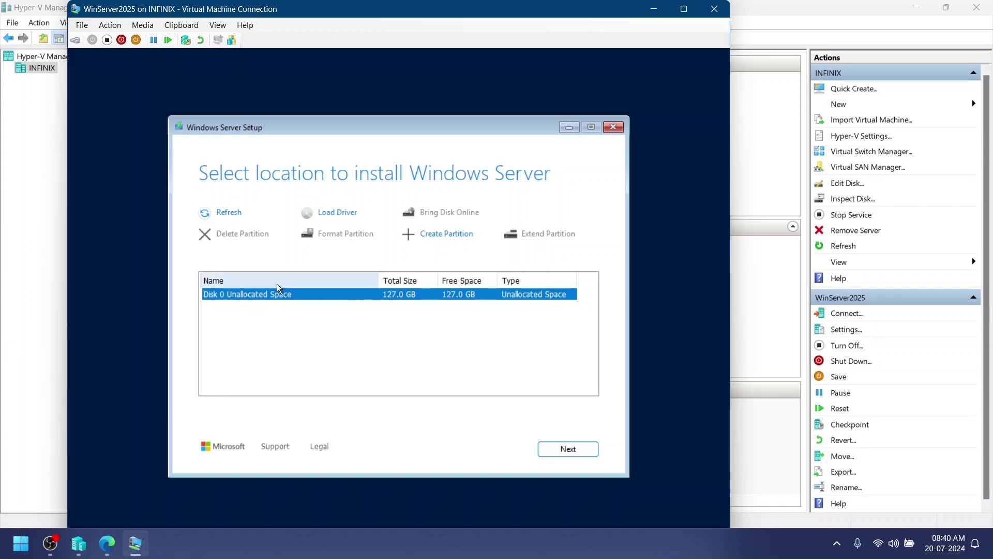
Step: Install onto Disk 0's 127 GB unallocated space and wait for setup to complete
{"action": "left_click", "coordinate": [569, 449]}
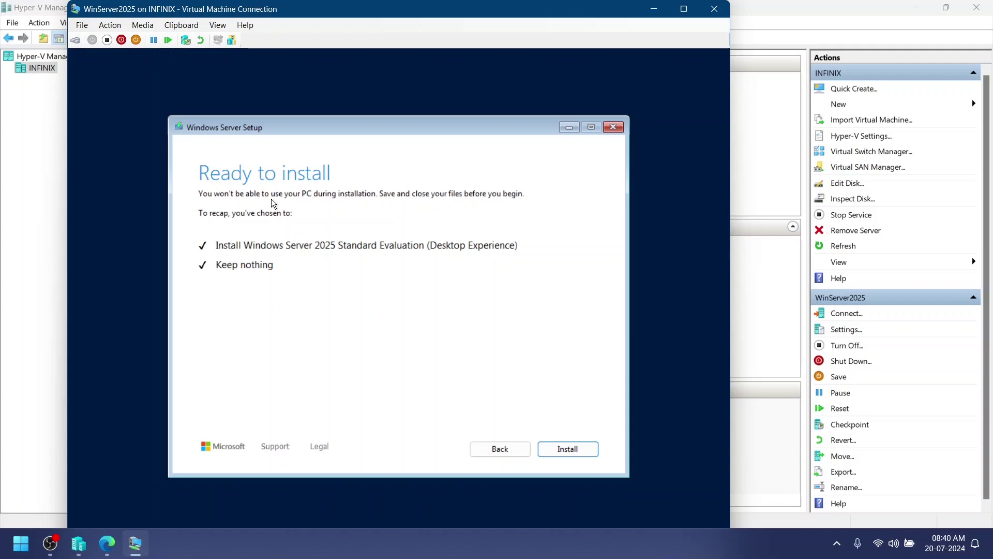
{"action": "left_click", "coordinate": [577, 450]}
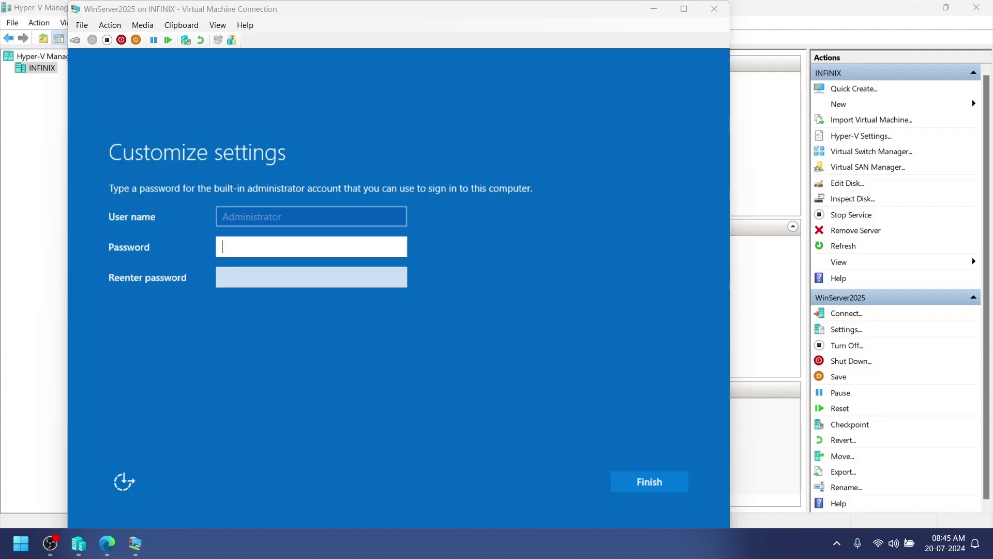
Step: Enter and confirm the Administrator password, then finish setup
{"action": "left_click", "coordinate": [449, 299]}
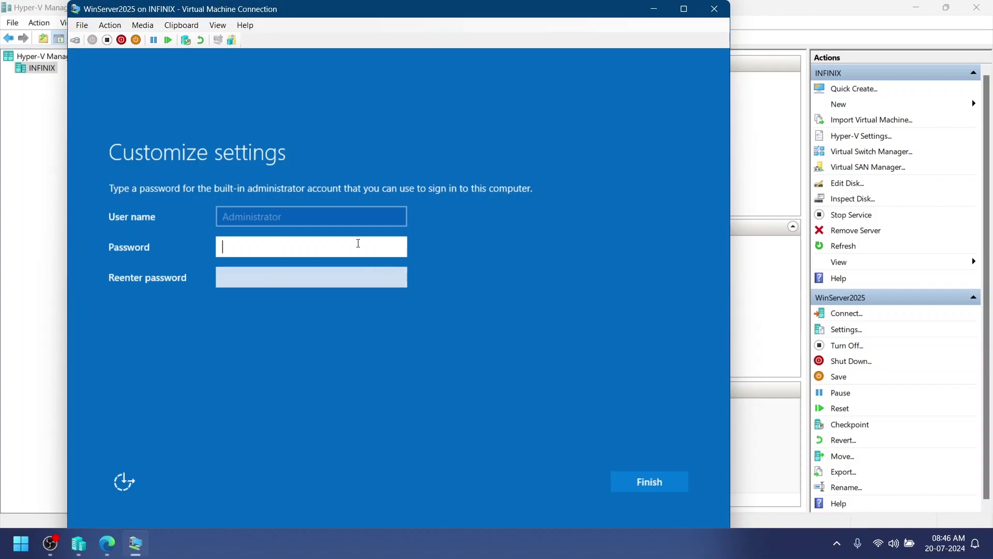
{"action": "type", "text": "••"}
{"action": "type", "text": "•••"}
{"action": "key", "text": "Tab"}
{"action": "type", "text": "••••••••"}
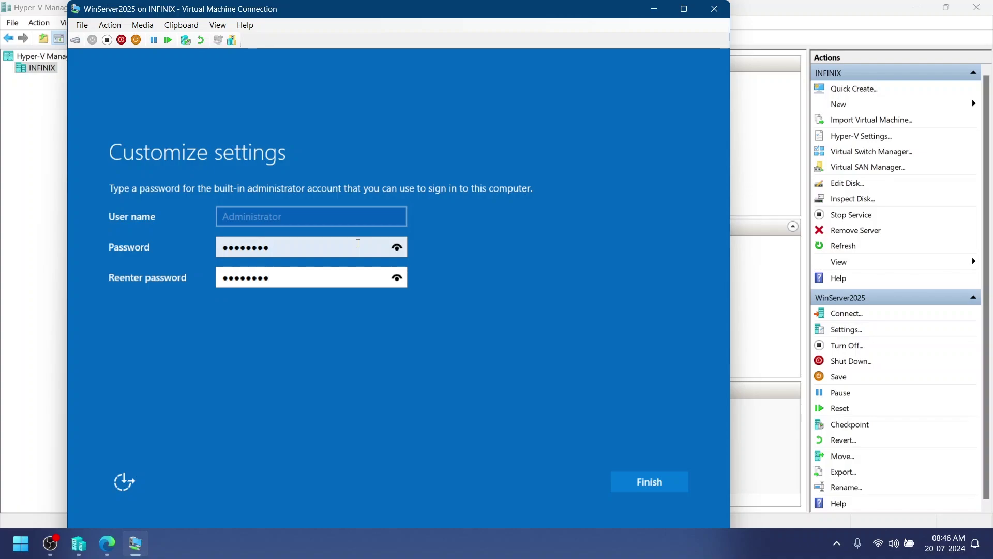
{"action": "left_click", "coordinate": [649, 493]}
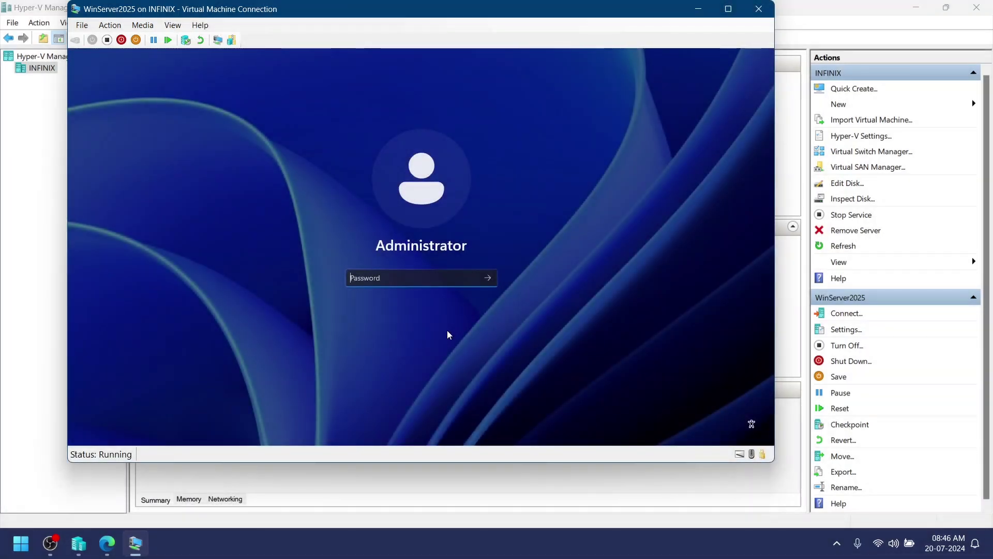
Step: Sign in as Administrator, view the VM full screen, and accept Required-only diagnostic data
{"action": "key", "text": "Return"}
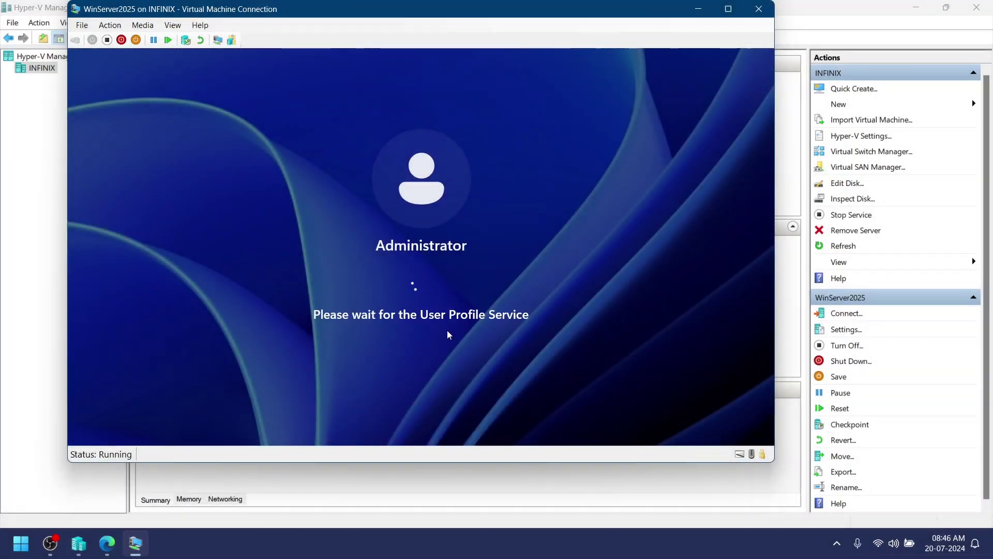
{"action": "double_click", "coordinate": [707, 9]}
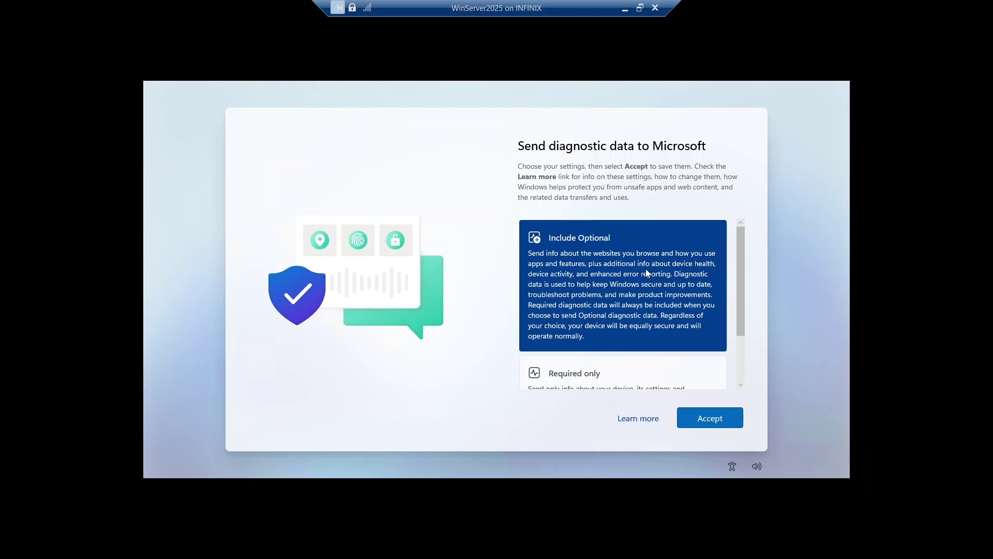
{"action": "scroll", "coordinate": [646, 269], "scroll_direction": "down", "scroll_amount": 3}
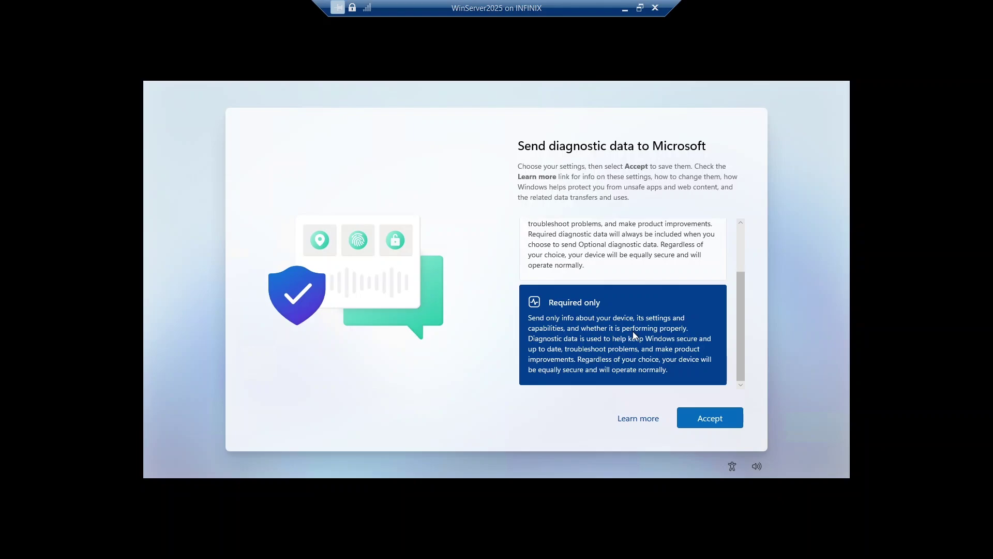
{"action": "left_click", "coordinate": [712, 423]}
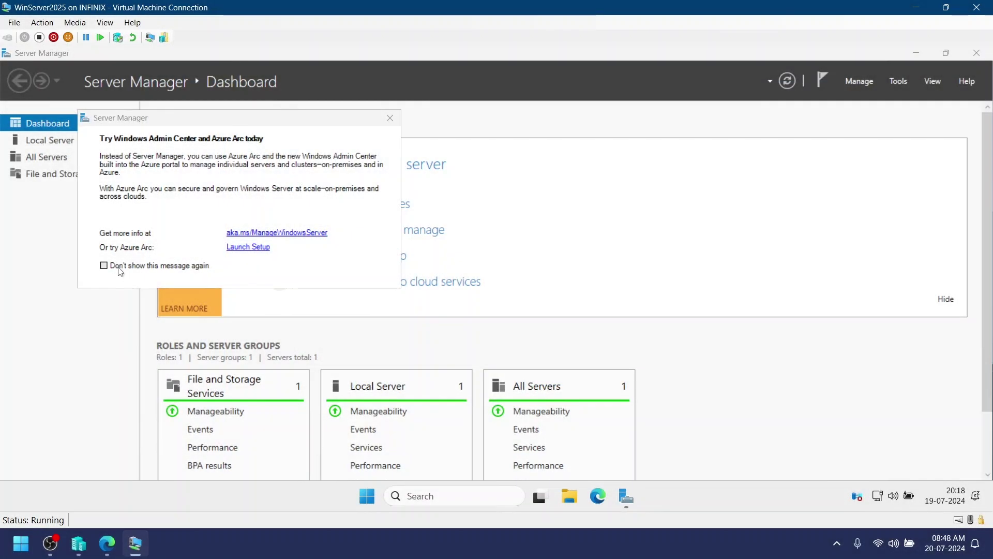
Step: Close the Windows Admin Center notice for good and view the Local Server properties
{"action": "left_click", "coordinate": [119, 268]}
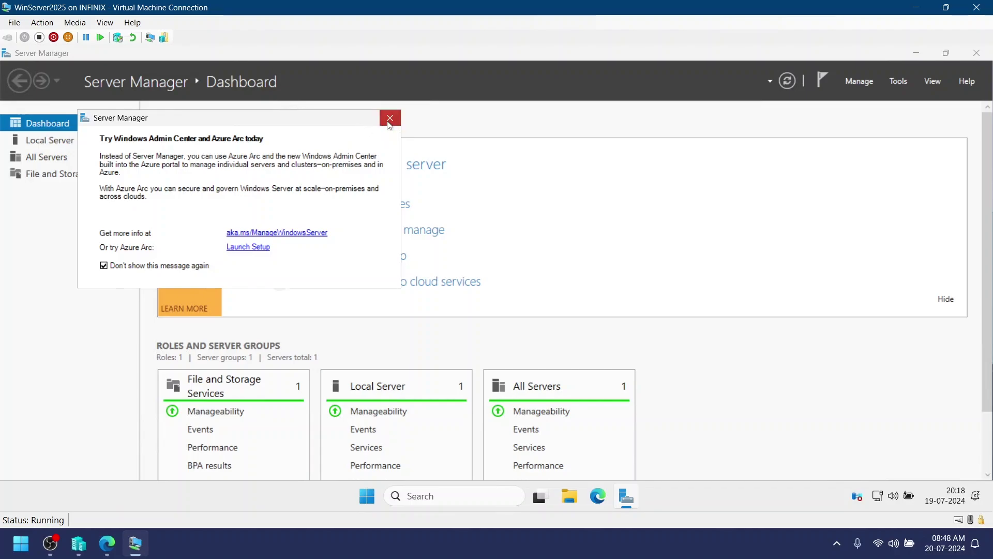
{"action": "left_click", "coordinate": [389, 118]}
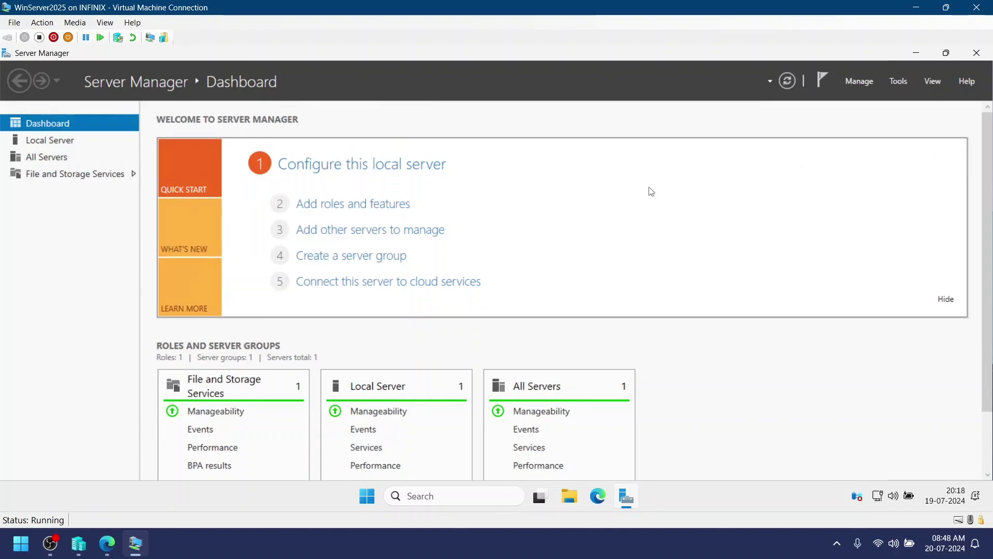
{"action": "left_click", "coordinate": [82, 142]}
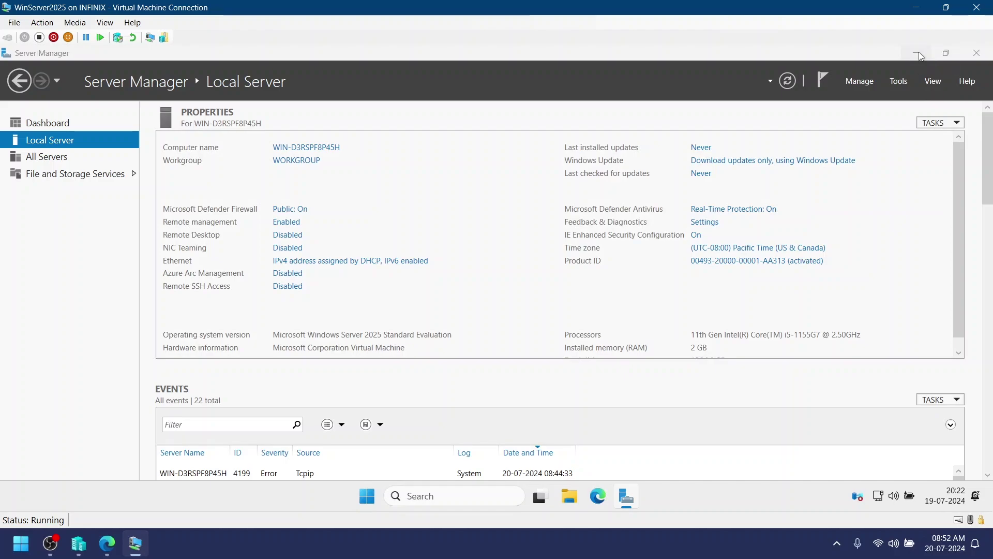
Step: Minimize Server Manager and launch Terminal from the Start menu's All apps list
{"action": "left_click", "coordinate": [919, 53]}
{"action": "left_click", "coordinate": [365, 497]}
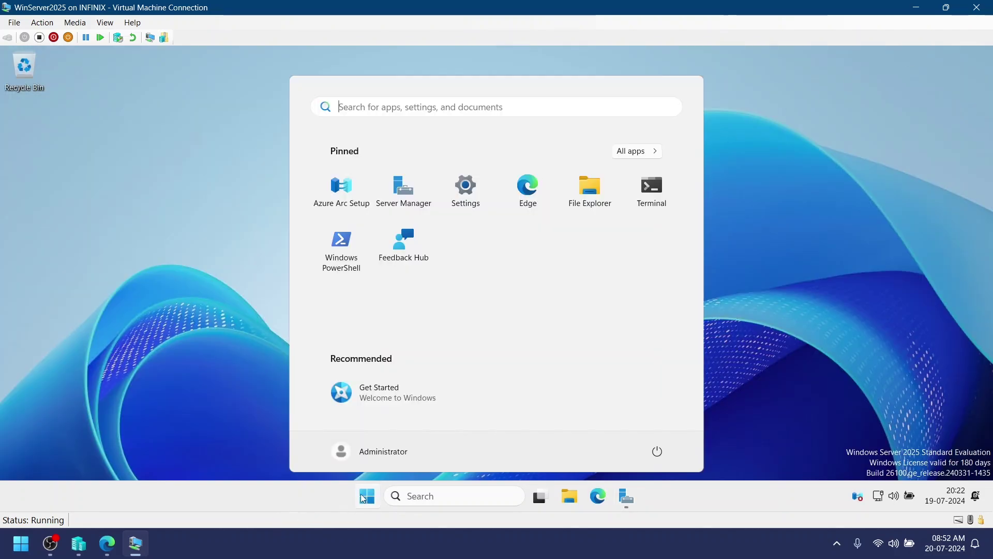
{"action": "left_click", "coordinate": [639, 155]}
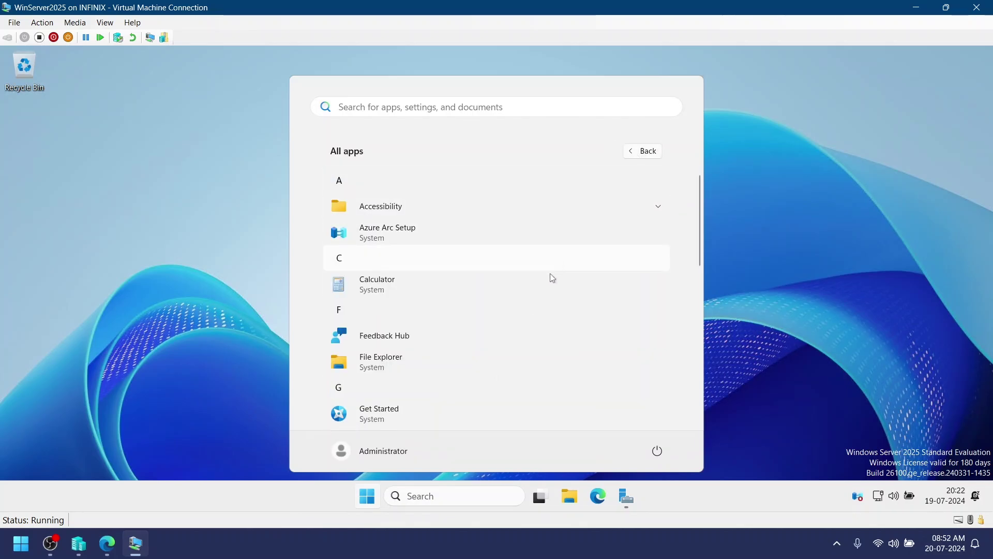
{"action": "scroll", "coordinate": [545, 318], "scroll_direction": "down", "scroll_amount": 1}
{"action": "scroll", "coordinate": [545, 320], "scroll_direction": "down", "scroll_amount": 5}
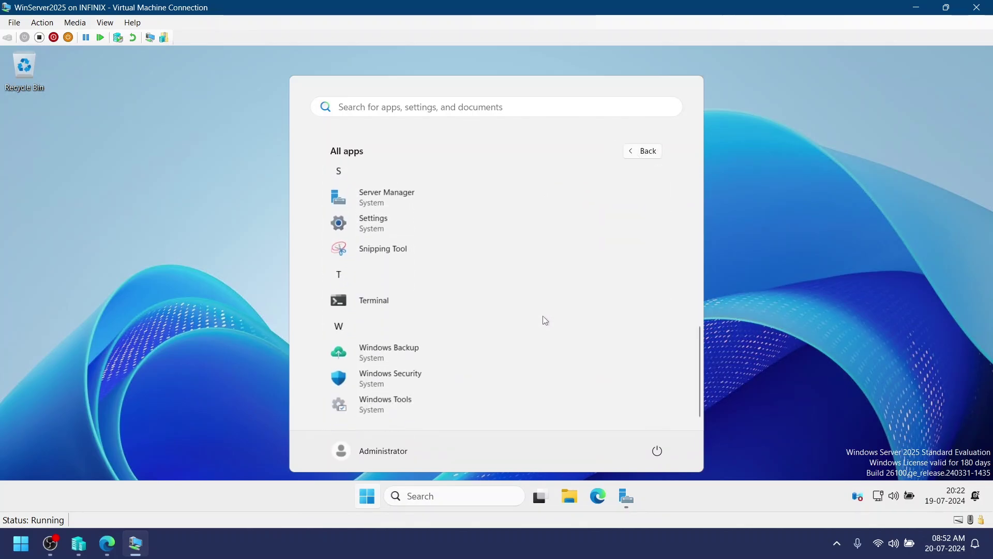
{"action": "scroll", "coordinate": [544, 320], "scroll_direction": "up", "scroll_amount": 1}
{"action": "left_click", "coordinate": [397, 326]}
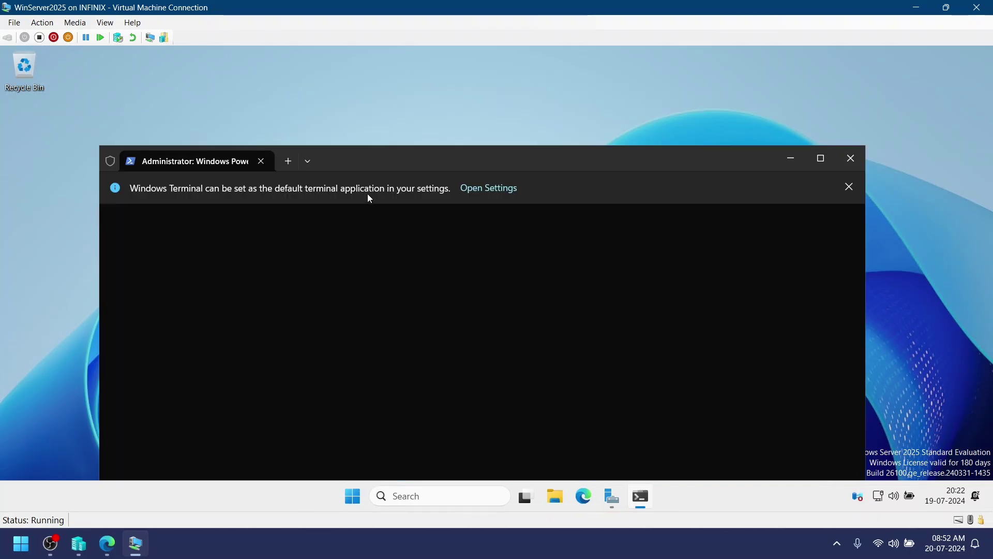
Step: Display $PSVersionTable showing PSVersion 5.1.26100.1, then close the terminal
{"action": "left_click_drag", "start_coordinate": [354, 163], "coordinate": [340, 99]}
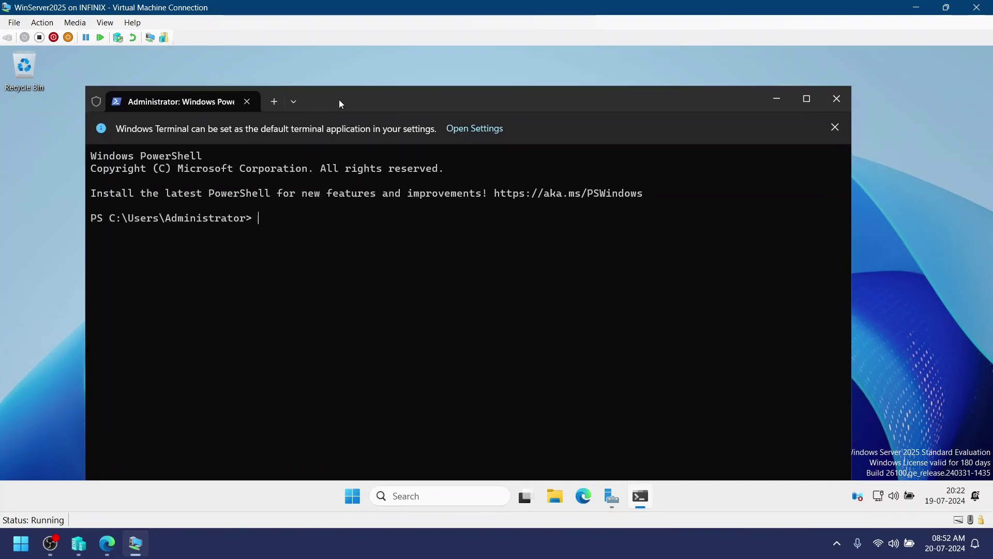
{"action": "type", "text": "$psver"}
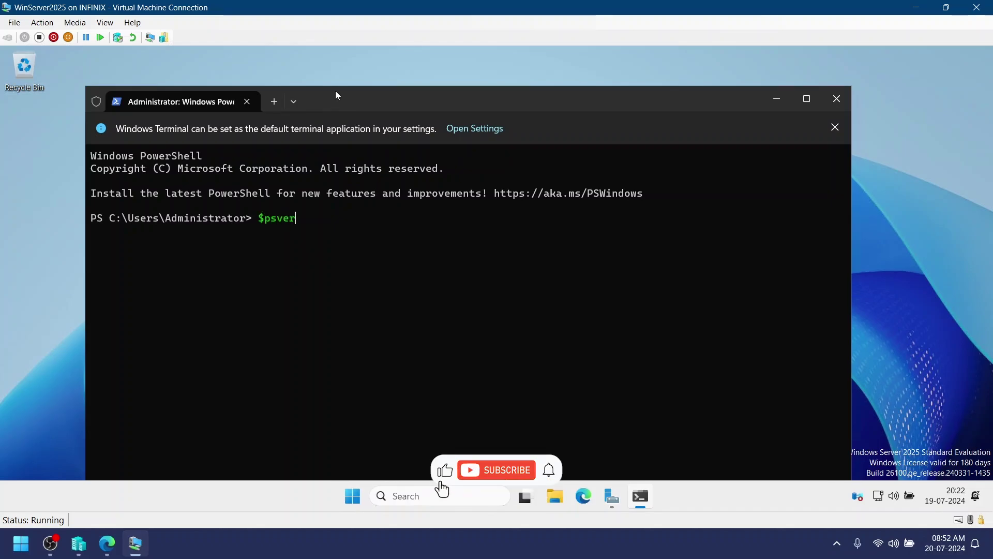
{"action": "key", "text": "Tab"}
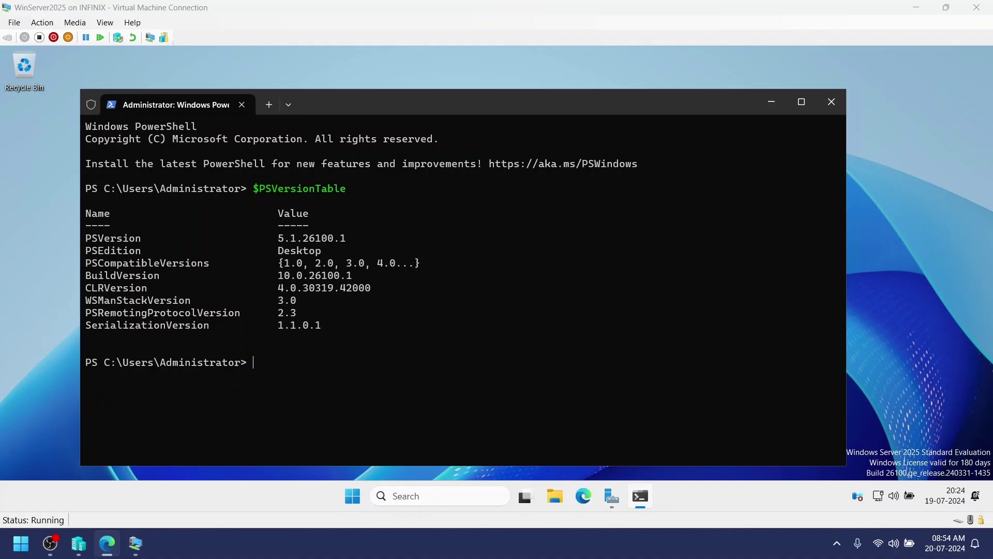
{"action": "left_click", "coordinate": [831, 102]}
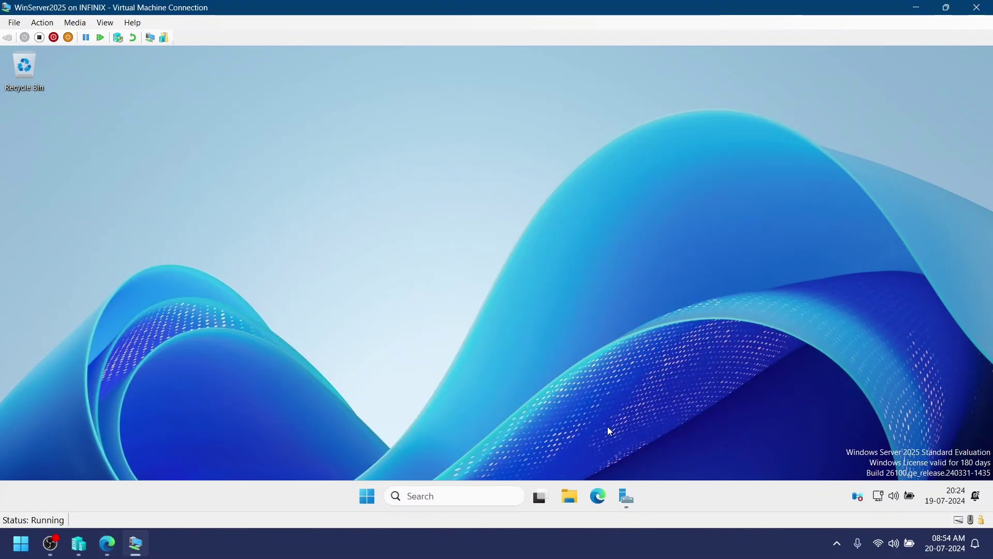
Step: Open Personalize from the desktop, browse System and Bluetooth & devices, then return to Personalization
{"action": "right_click", "coordinate": [546, 176]}
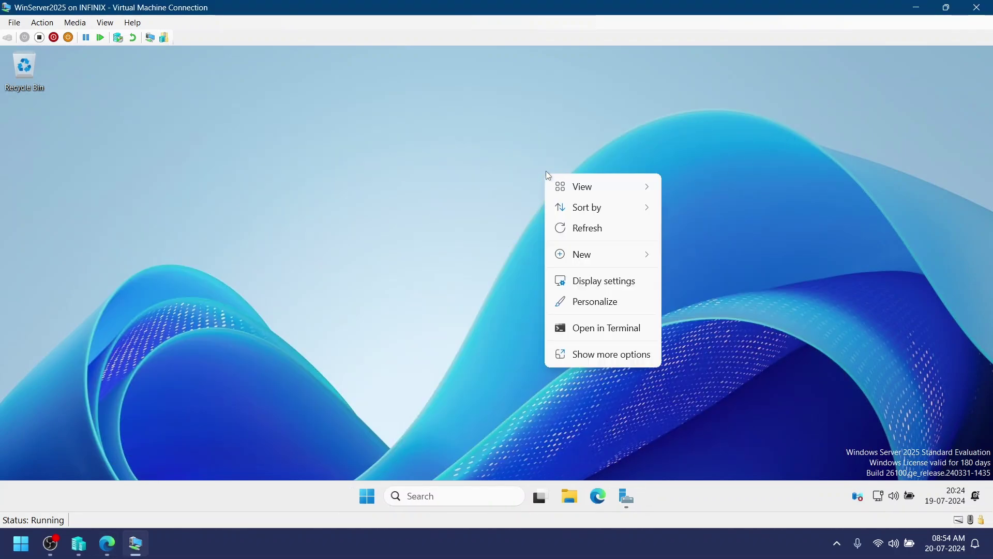
{"action": "left_click", "coordinate": [605, 305]}
{"action": "scroll", "coordinate": [600, 305], "scroll_direction": "down", "scroll_amount": 5}
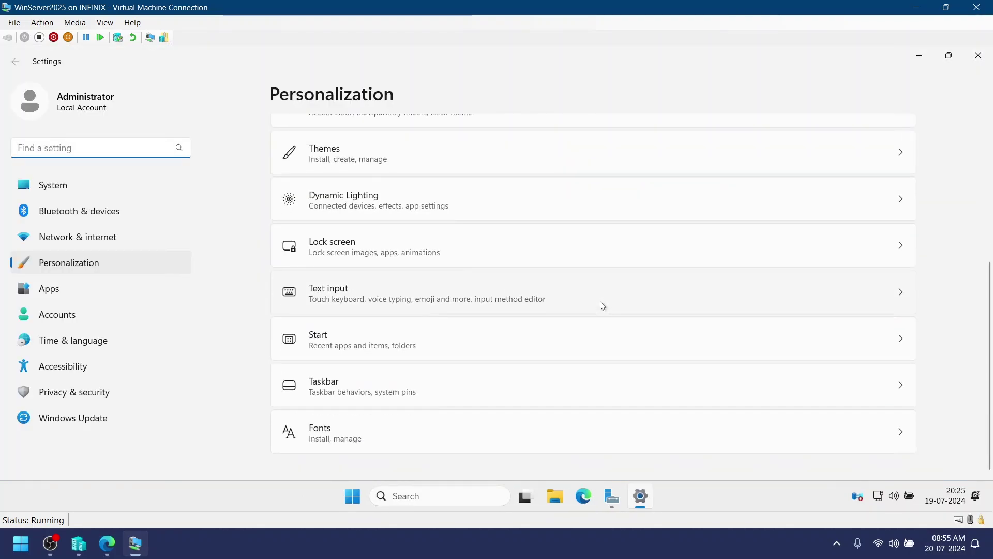
{"action": "left_click", "coordinate": [121, 192]}
{"action": "left_click", "coordinate": [118, 216]}
{"action": "scroll", "coordinate": [495, 267], "scroll_direction": "down", "scroll_amount": 2}
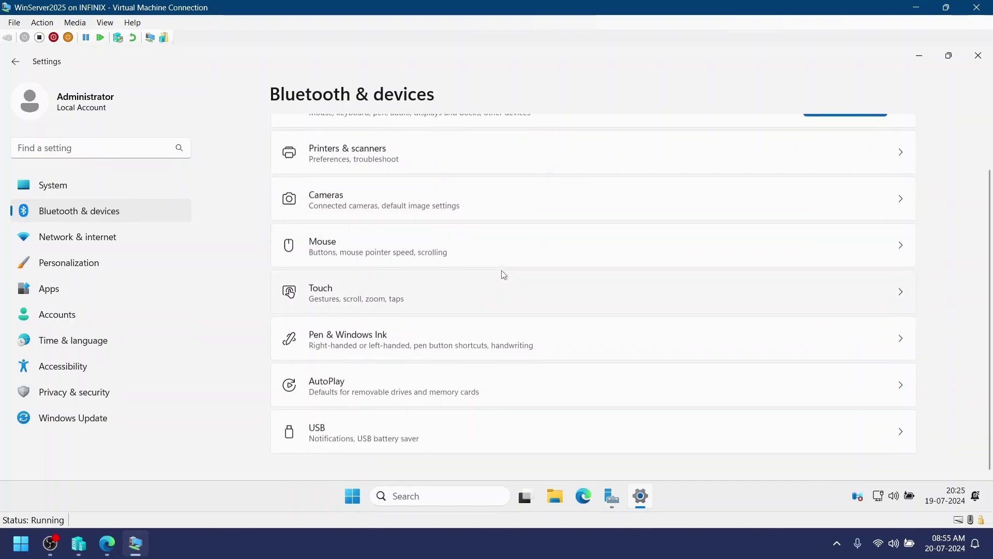
{"action": "left_click", "coordinate": [73, 262]}
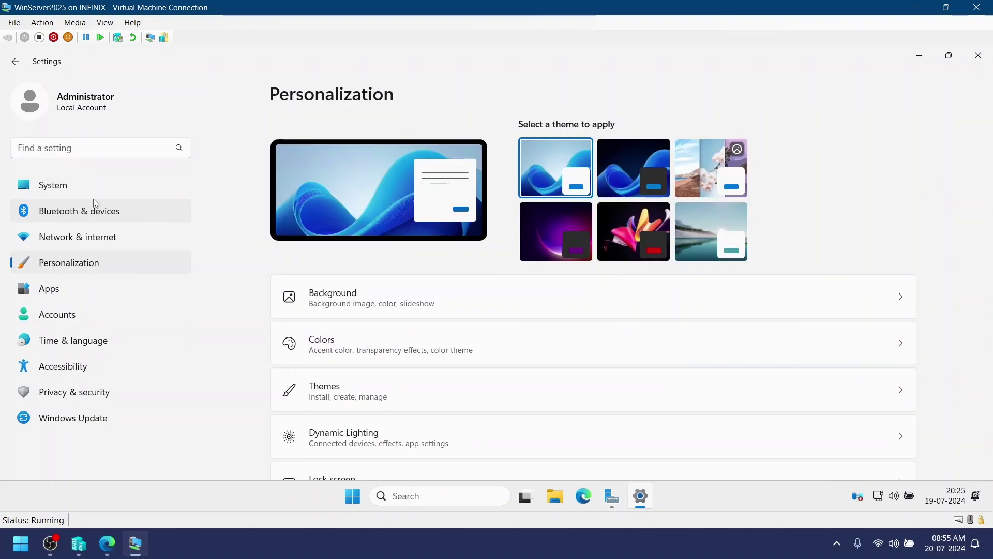